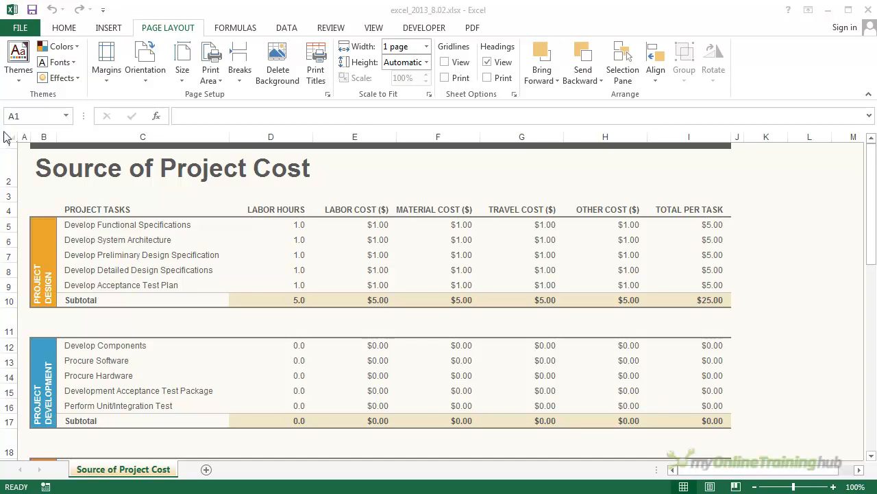
Step: Examine the Source of Project Cost worksheet from its title through all task sections to the scheduled total
click(54, 175)
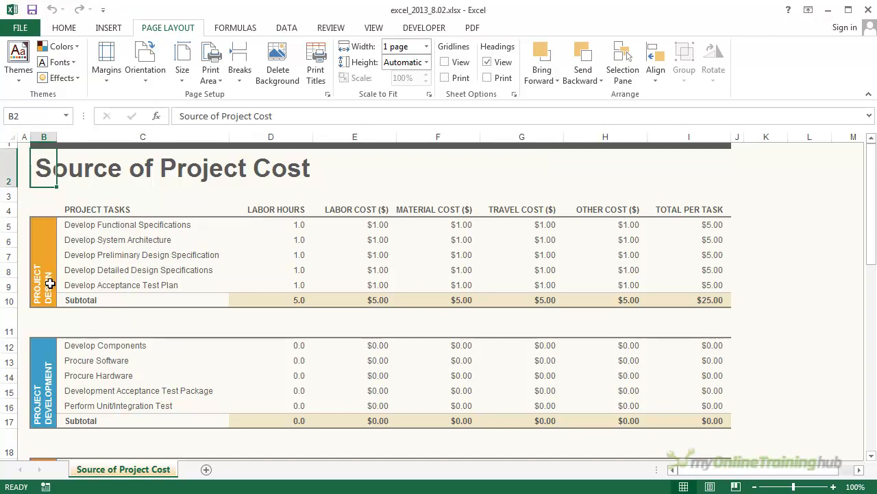
scroll(52, 287, down, 2)
scroll(62, 293, down, 3)
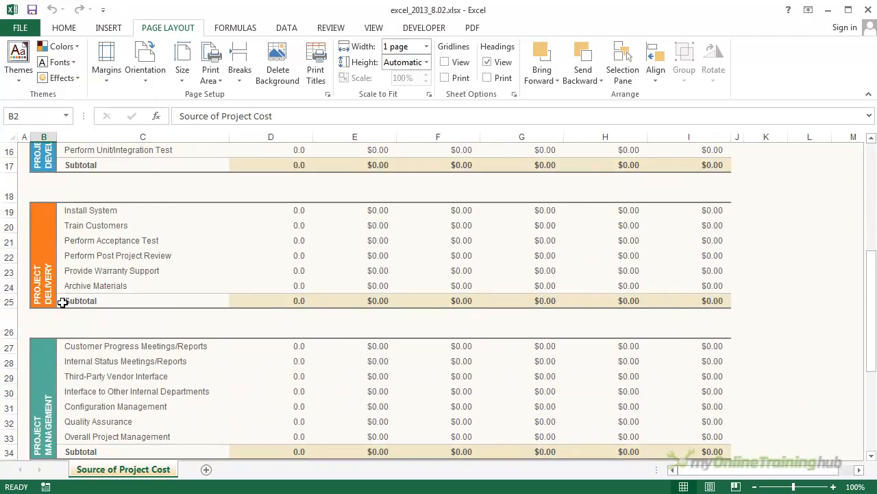
scroll(66, 294, down, 3)
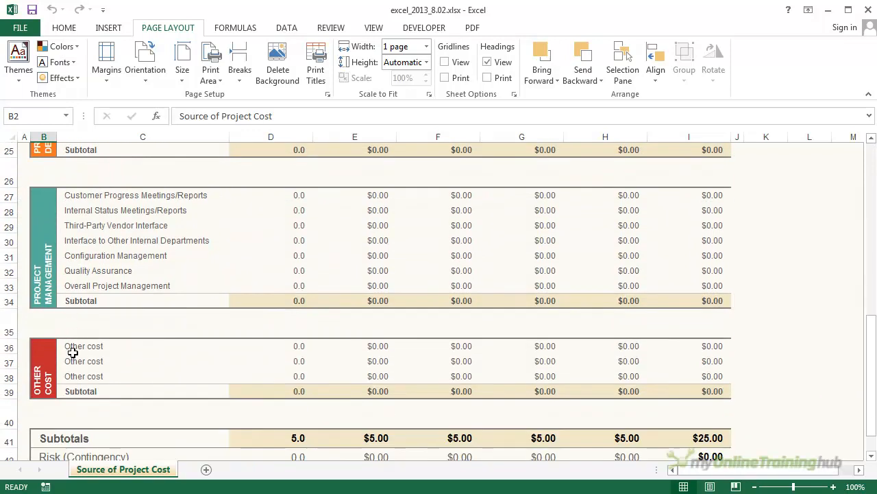
scroll(72, 348, down, 2)
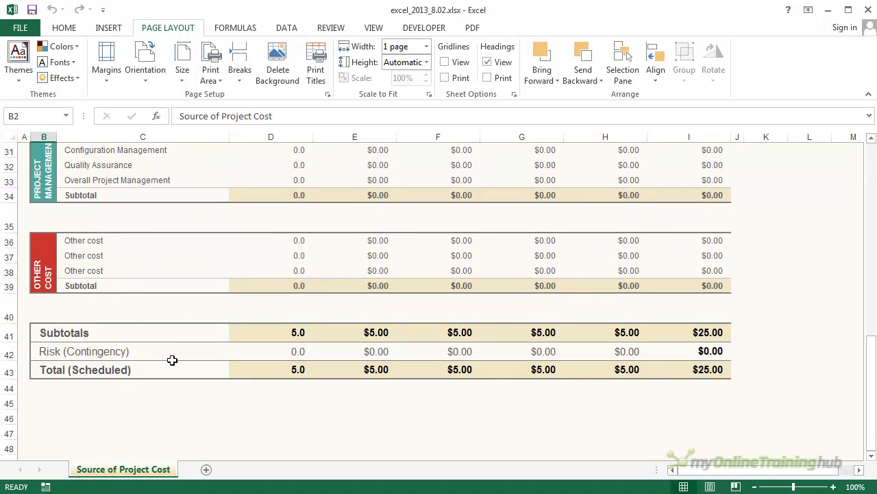
scroll(179, 321, up, 9)
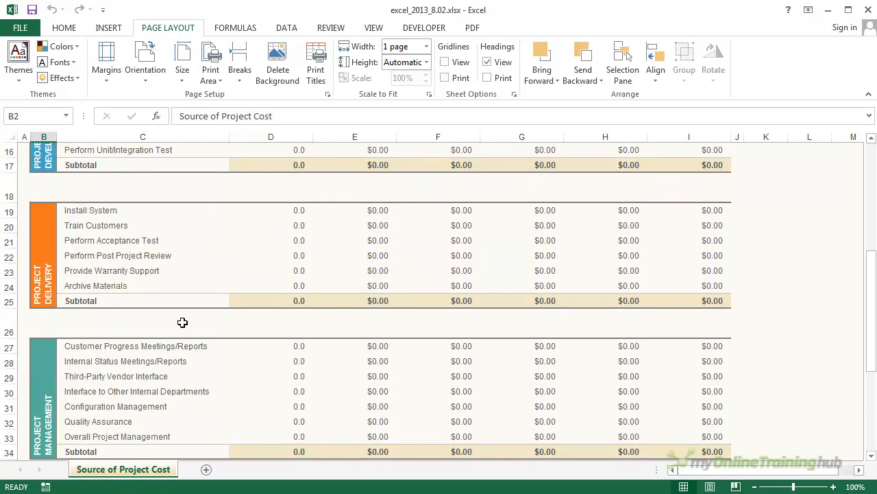
scroll(182, 321, up, 1)
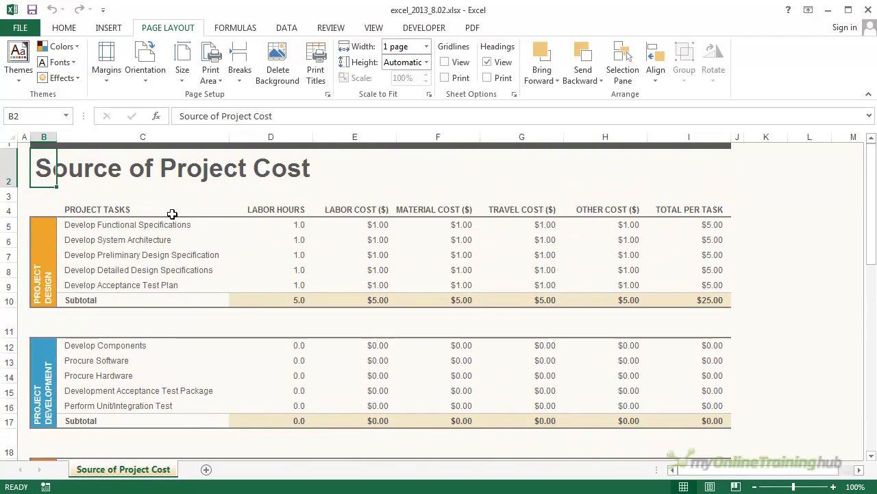
Step: Check both pages of the worksheet in the print preview, then return to the sheet
click(16, 29)
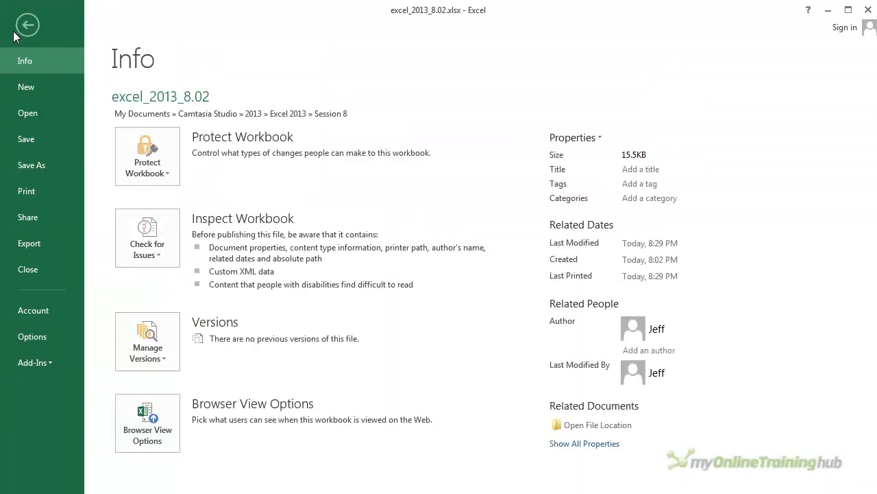
click(33, 190)
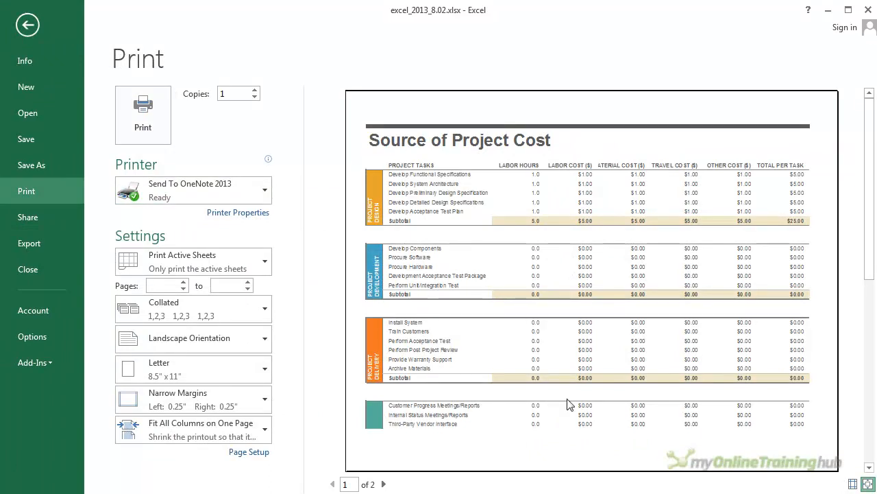
click(384, 484)
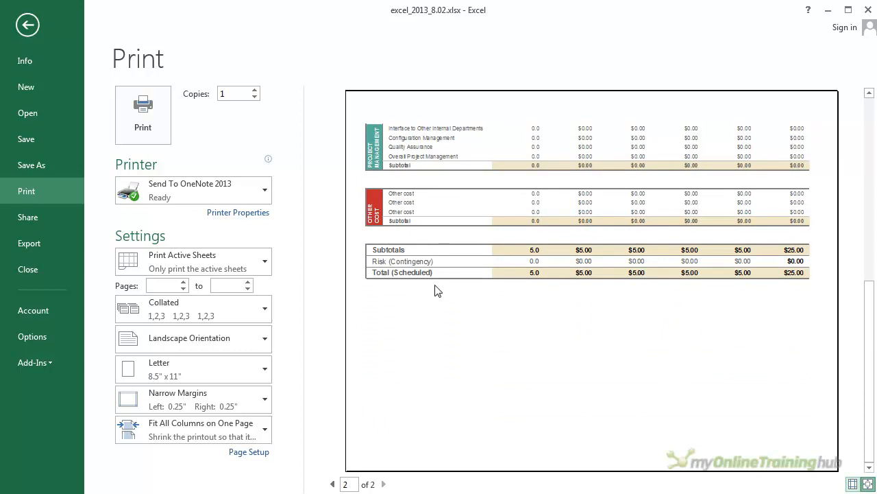
click(32, 29)
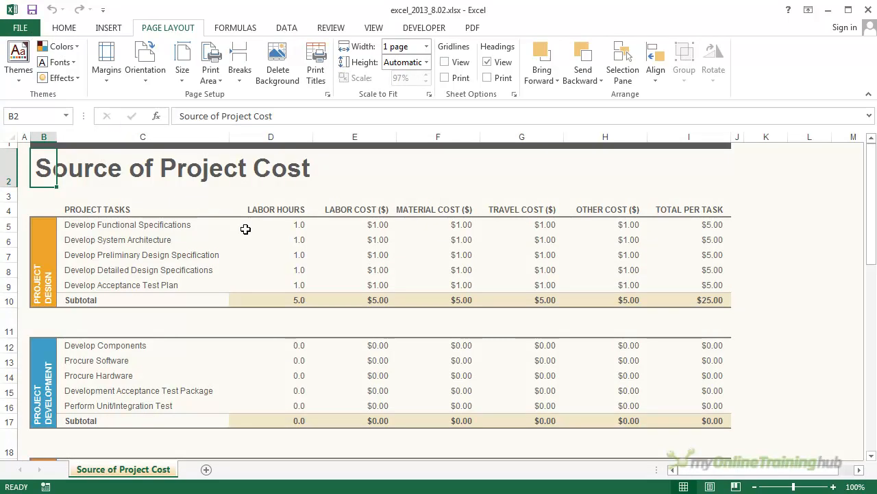
Step: Insert a page break above row 26, the blank row between the Project Delivery and Project Management sections
scroll(237, 271, down, 4)
scroll(139, 356, up, 4)
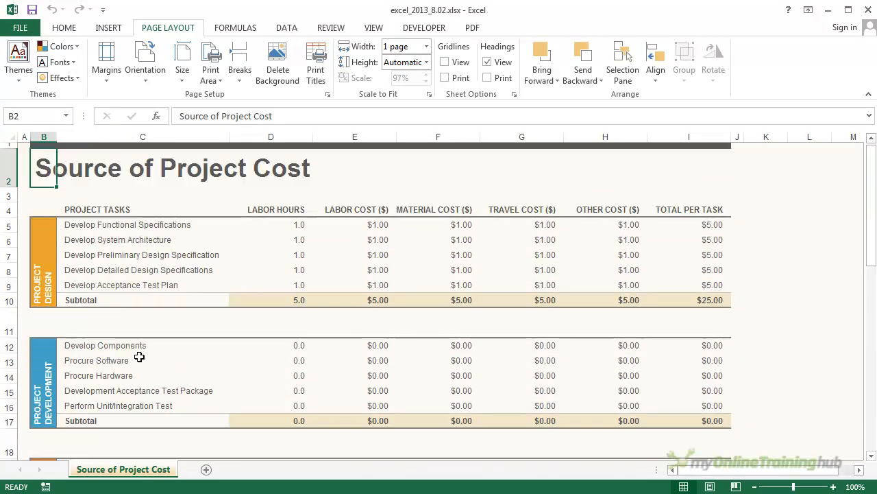
scroll(140, 347, down, 9)
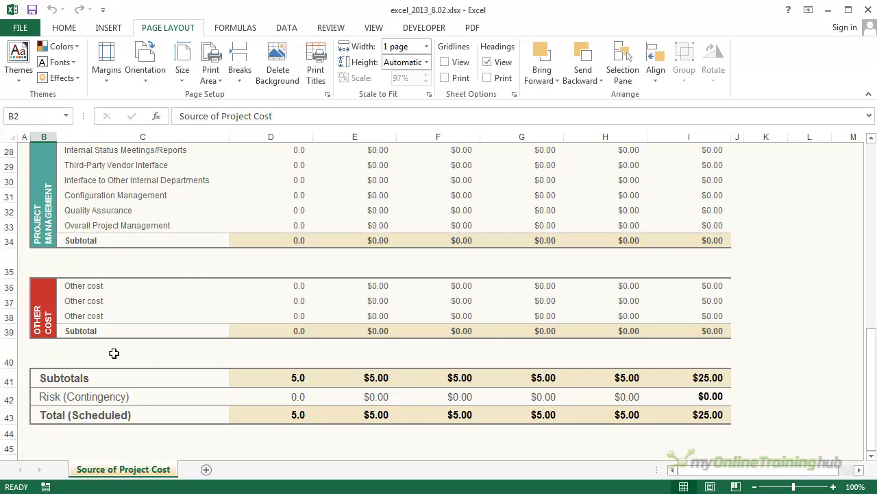
scroll(113, 354, up, 9)
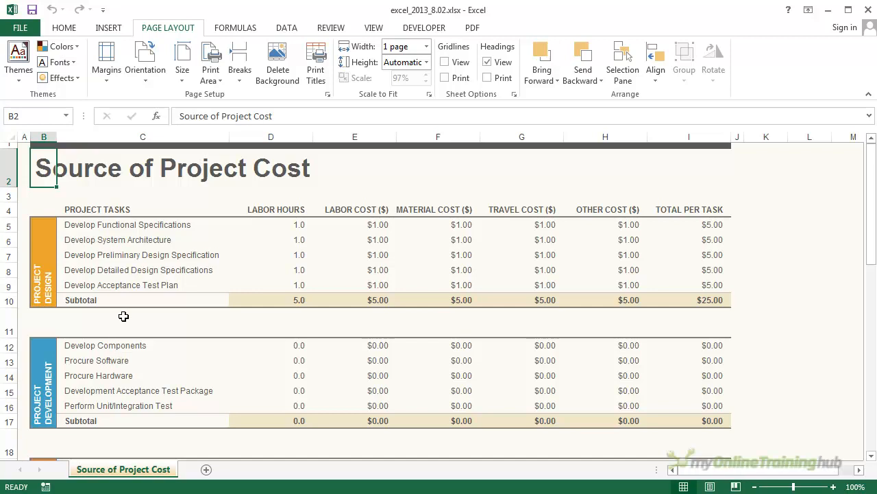
scroll(124, 316, down, 4)
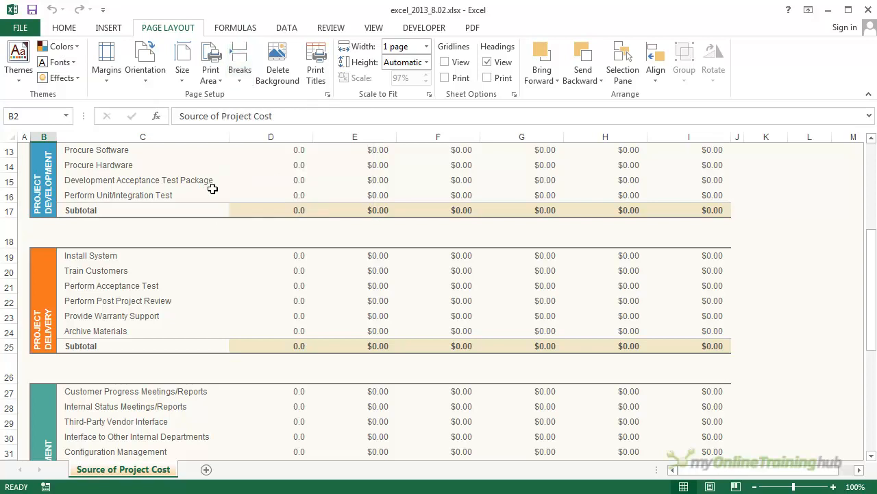
click(9, 370)
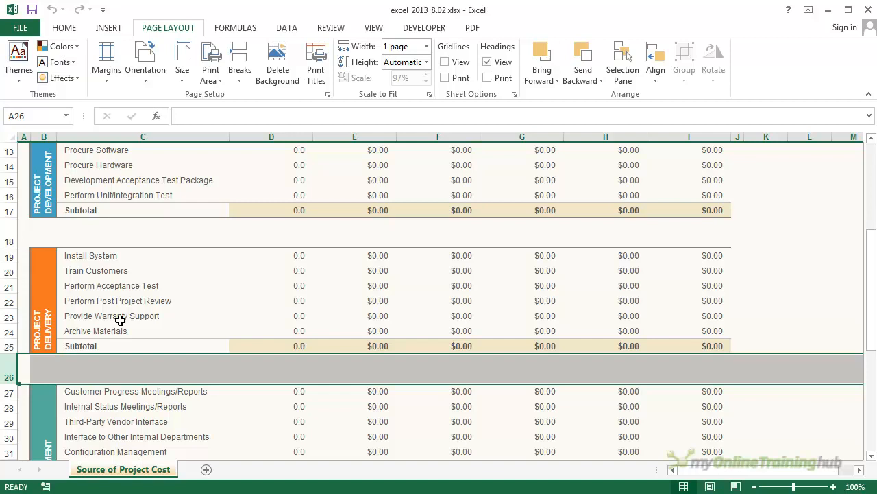
scroll(69, 373, down, 3)
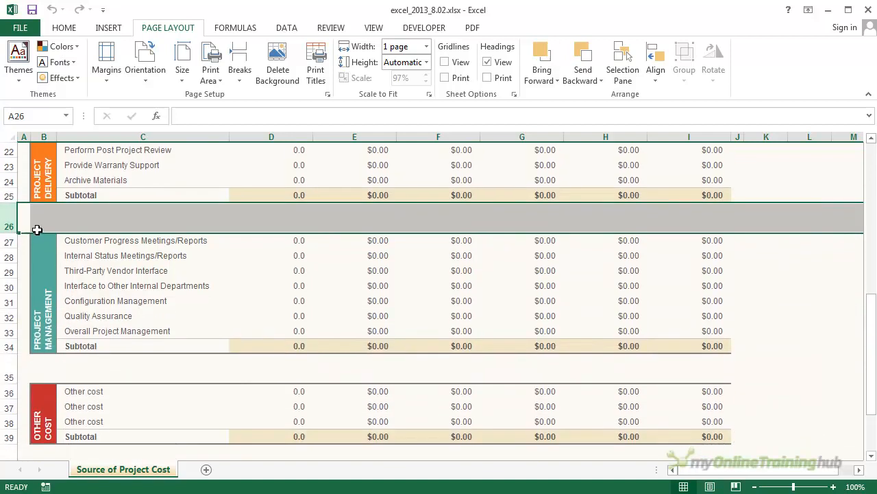
click(240, 76)
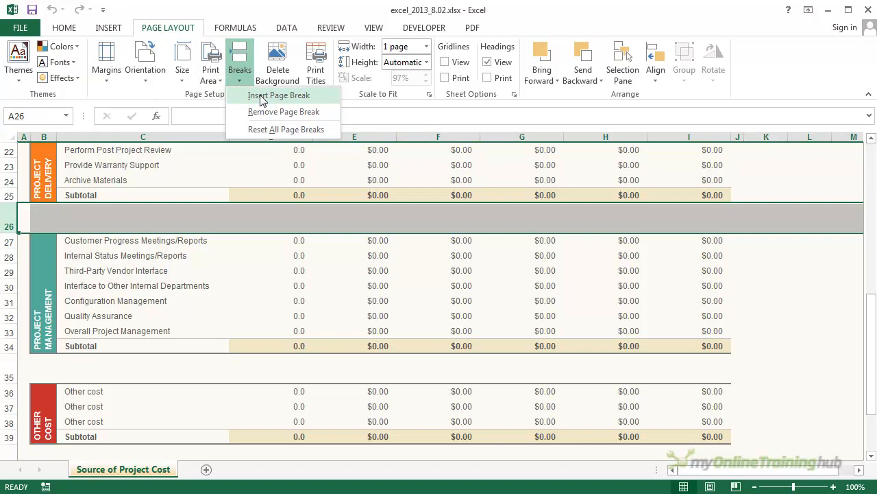
click(260, 98)
click(120, 240)
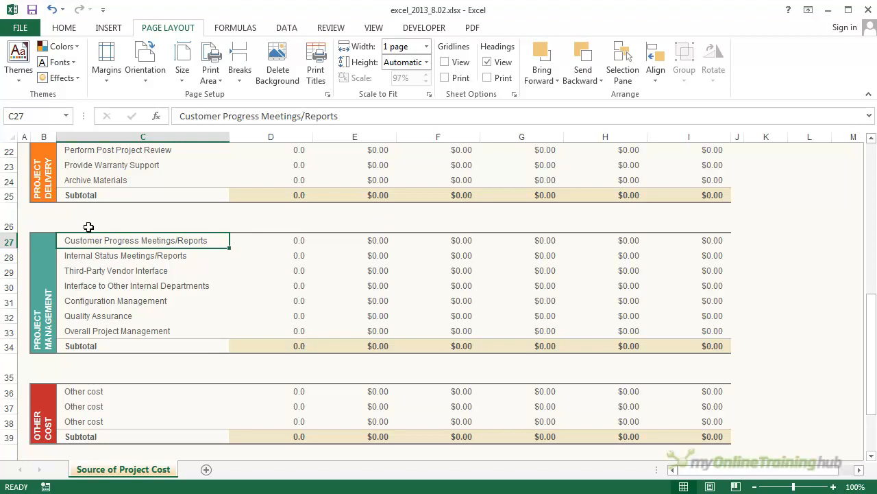
Step: Insert a page break above row 40, the blank row between the Other Cost section and the Subtotals
scroll(89, 227, down, 3)
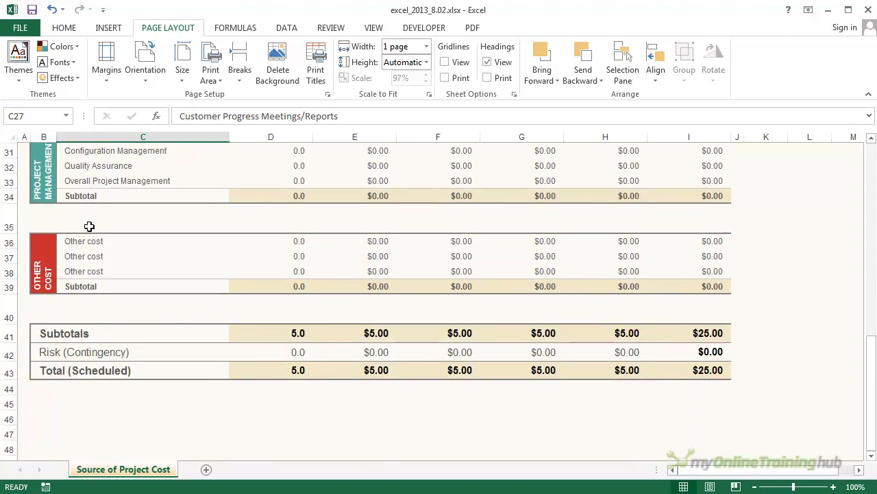
click(10, 308)
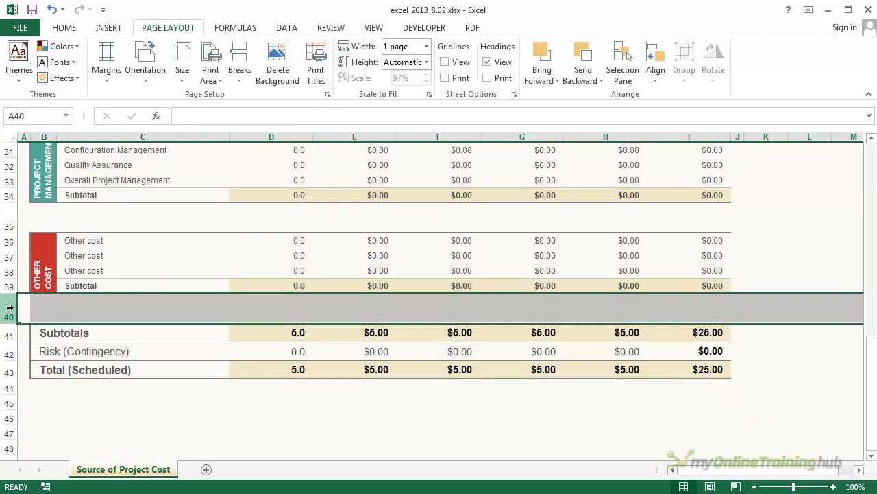
click(241, 79)
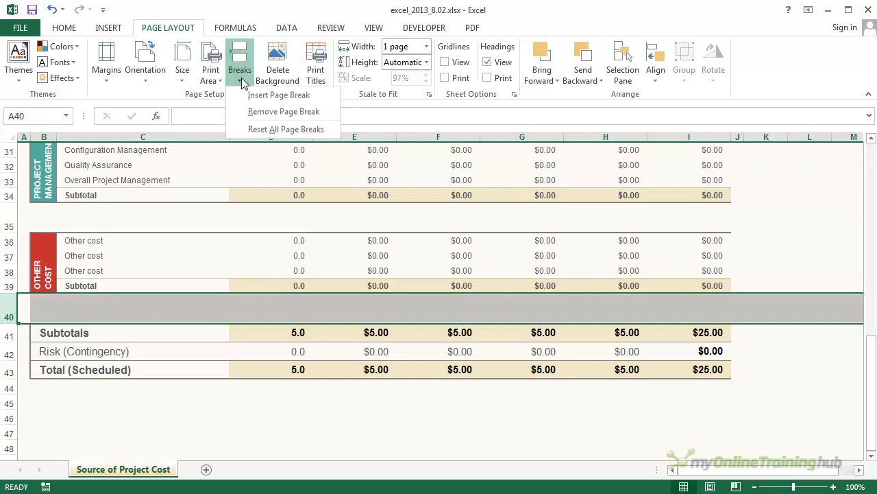
click(253, 97)
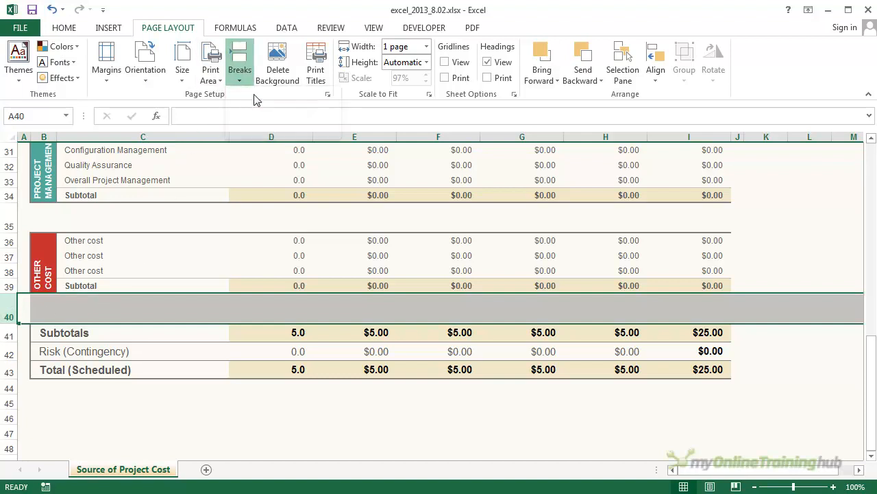
click(215, 239)
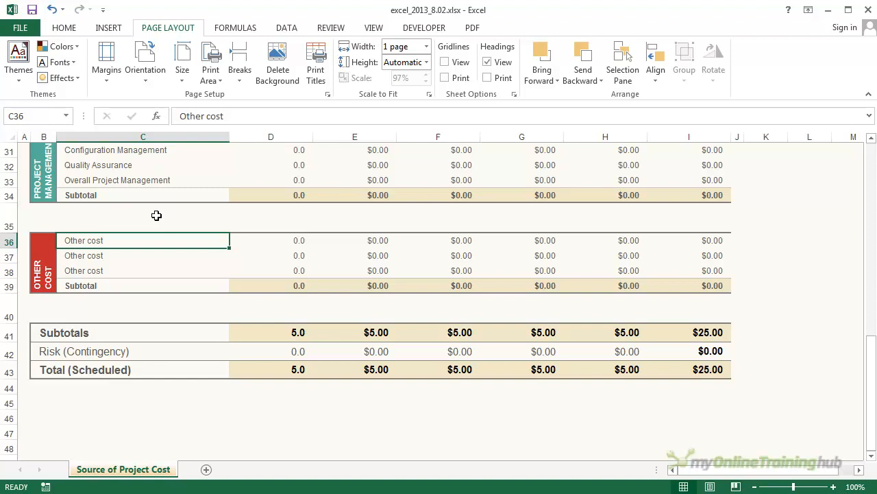
Step: Check how the inserted breaks divide the printout by paging through the print preview, and return to the worksheet
click(20, 31)
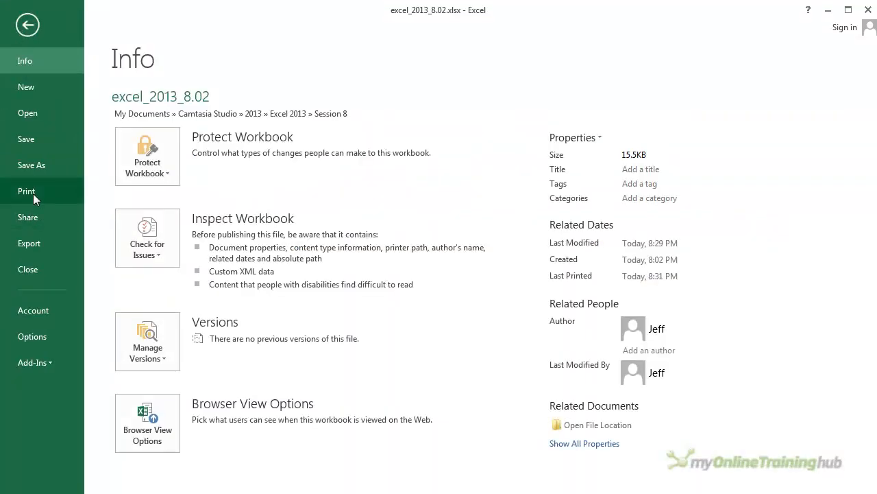
click(33, 194)
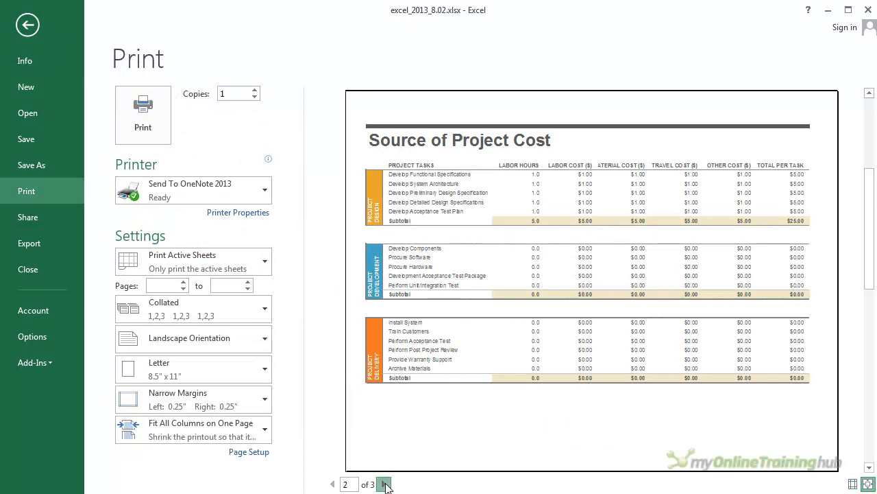
click(384, 484)
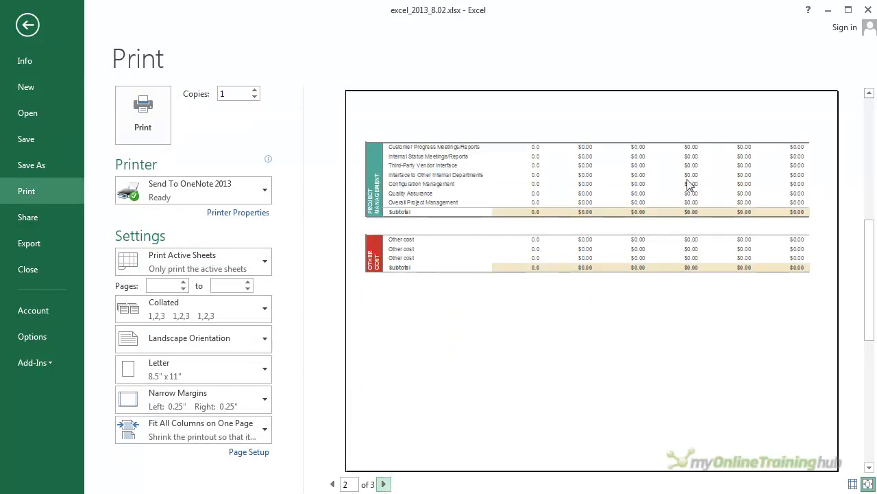
click(384, 484)
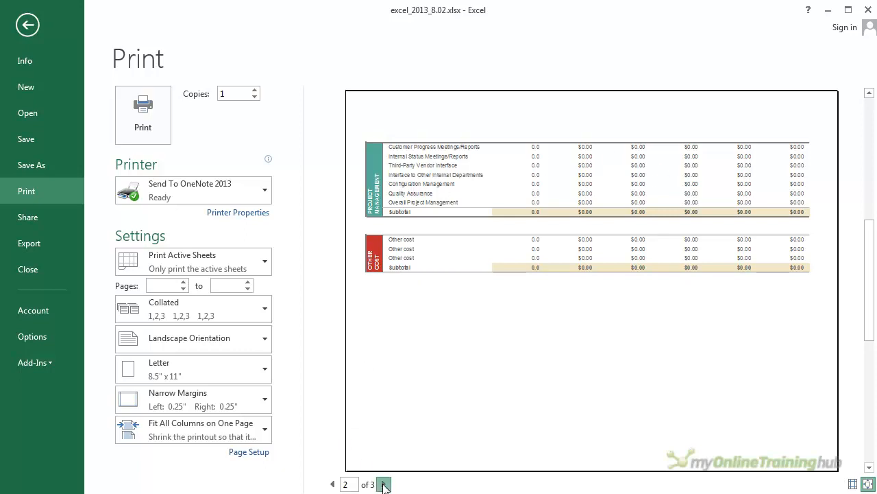
click(332, 484)
click(332, 484)
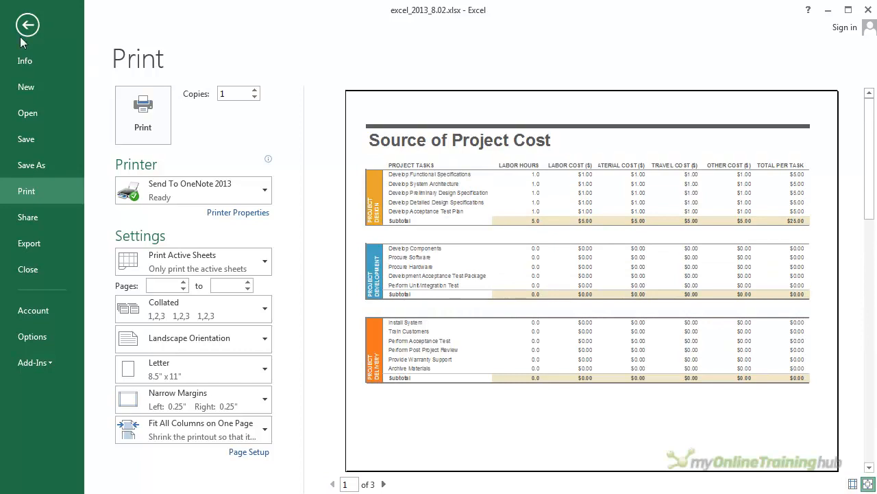
click(27, 26)
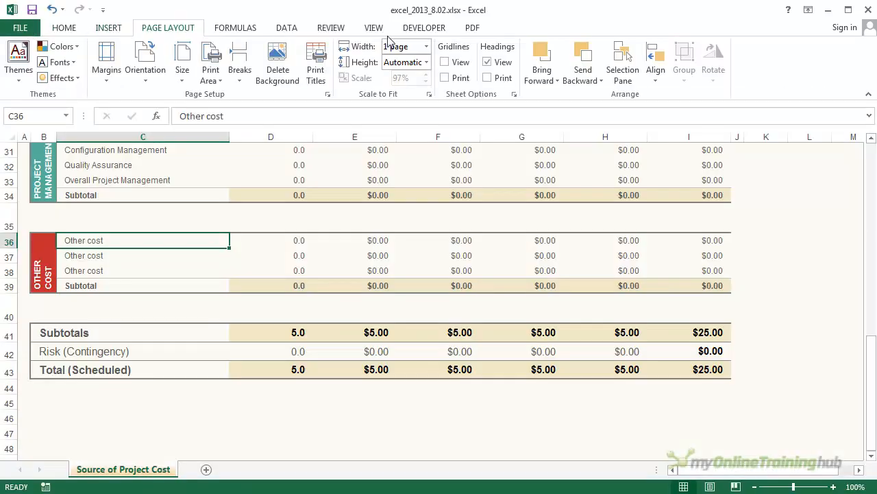
Step: Show the sheet in Page Break Preview and examine where the breaks fall across all its pages
click(375, 29)
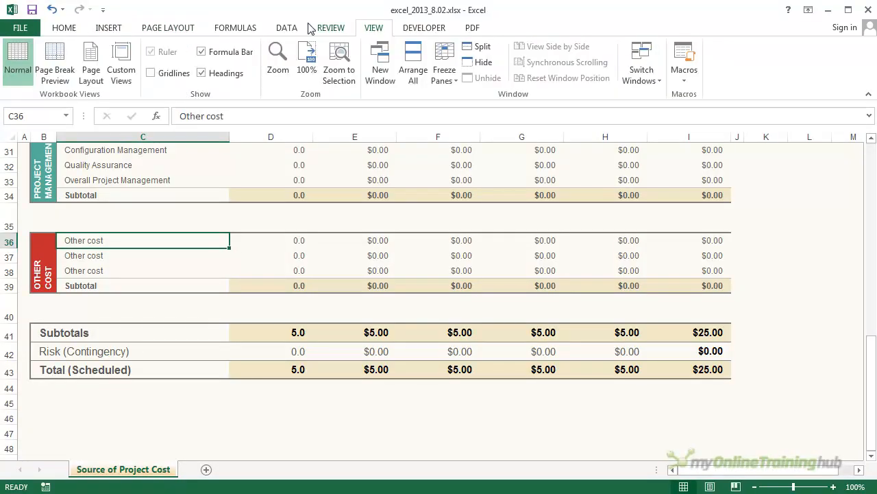
click(64, 62)
scroll(621, 286, up, 7)
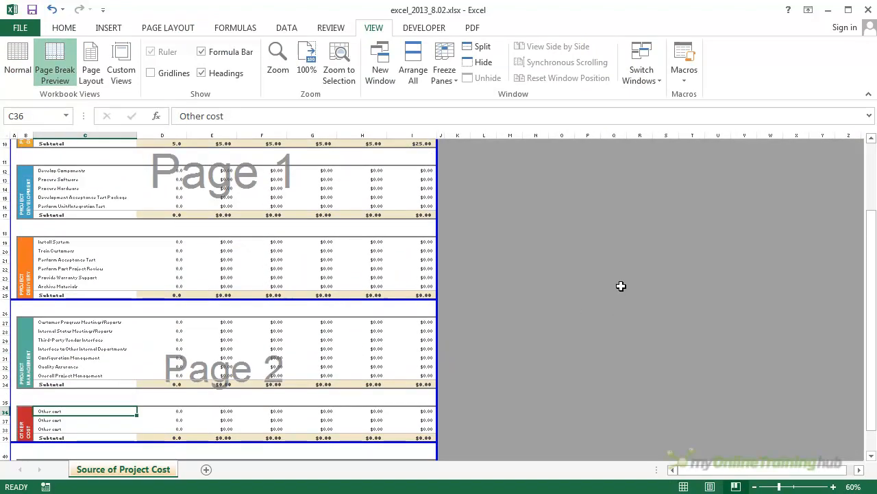
scroll(359, 224, up, 3)
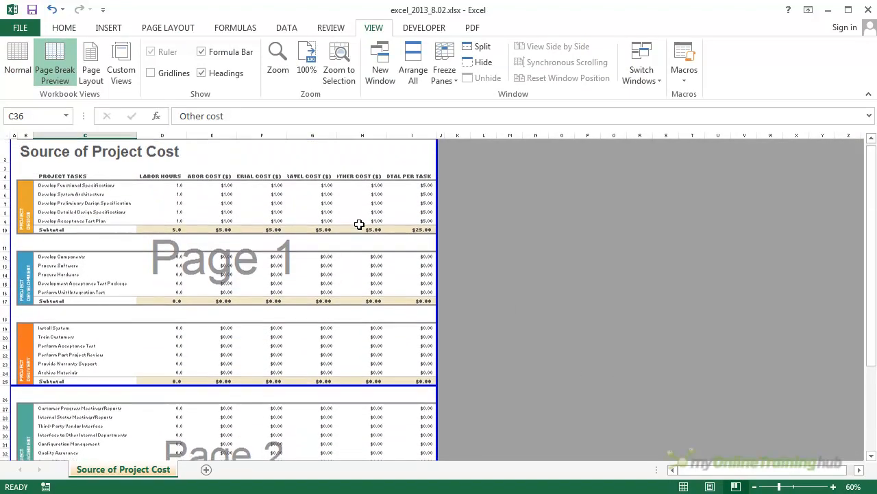
scroll(359, 225, down, 6)
scroll(361, 224, down, 2)
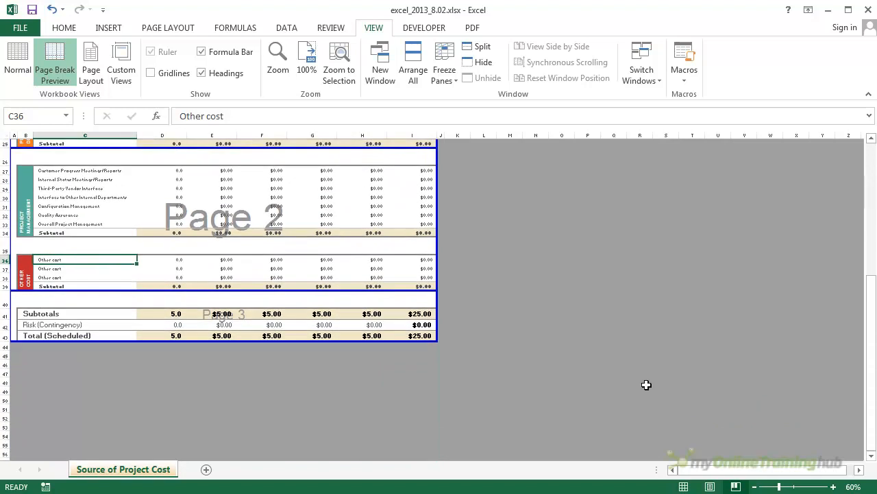
scroll(513, 320, up, 4)
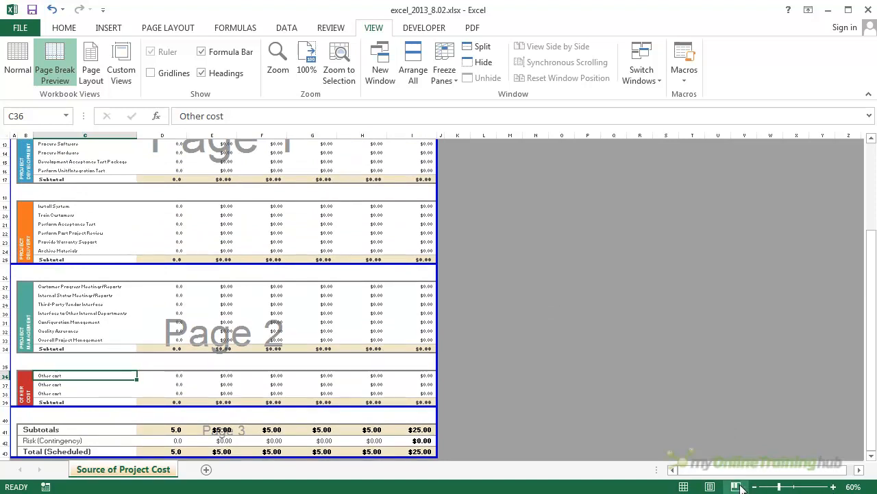
scroll(396, 267, up, 4)
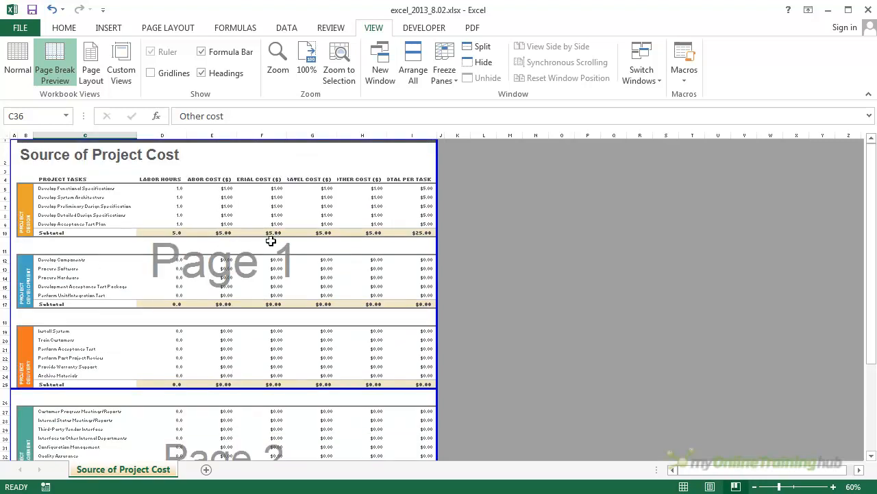
Step: Examine the column headings in row 4 on page 1 of the Page Break Preview, from Project Tasks to Labor Cost
scroll(270, 241, down, 2)
scroll(271, 239, up, 2)
click(79, 179)
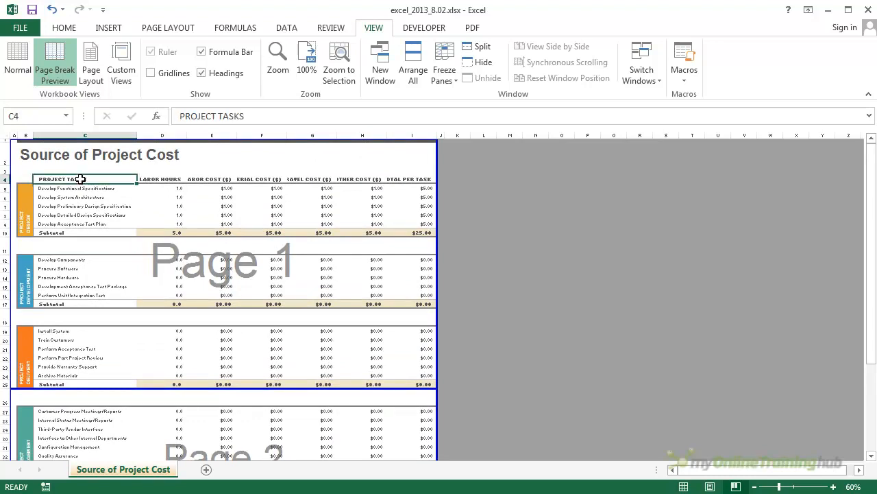
click(165, 178)
click(205, 179)
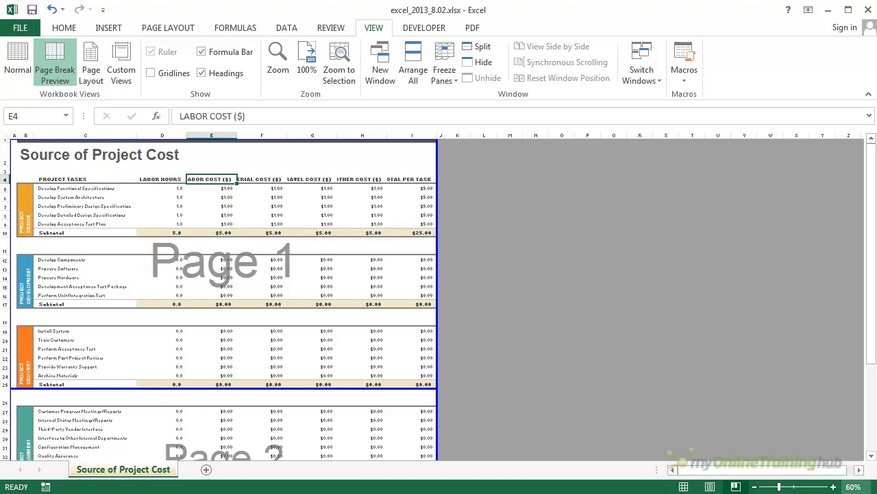
Step: Enlarge the Page Break Preview to 80%, check pages 2 and 3 for column headings, and return to Normal view
click(834, 487)
click(834, 487)
scroll(364, 284, down, 3)
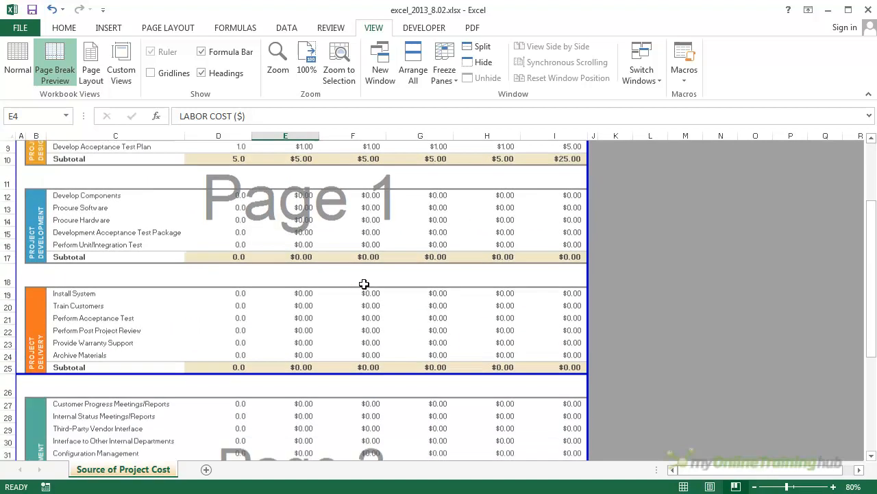
scroll(277, 265, down, 1)
scroll(277, 265, down, 2)
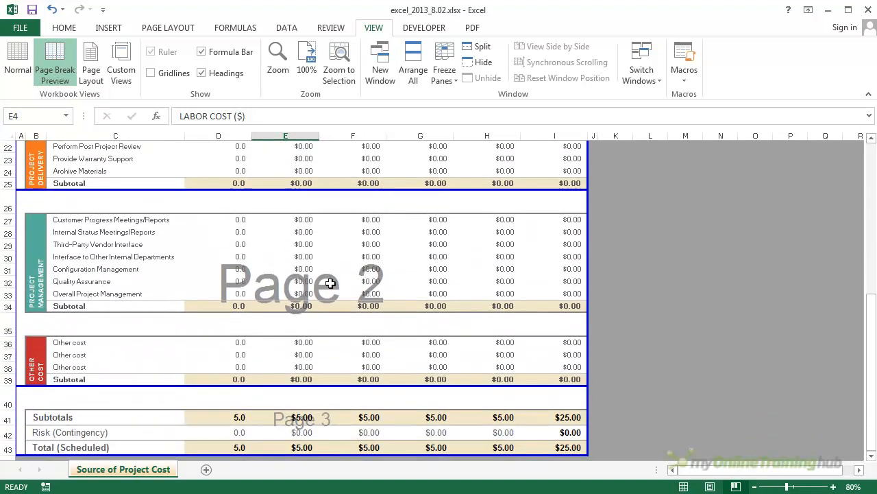
scroll(370, 260, down, 3)
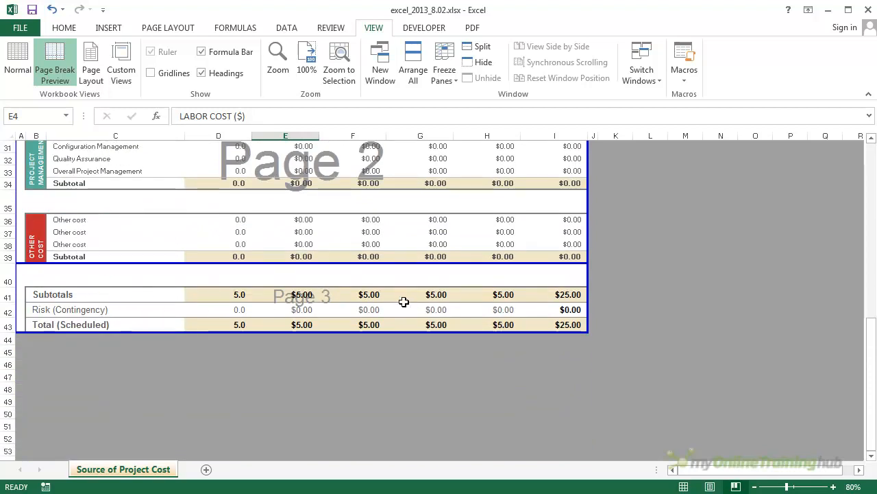
scroll(402, 301, up, 10)
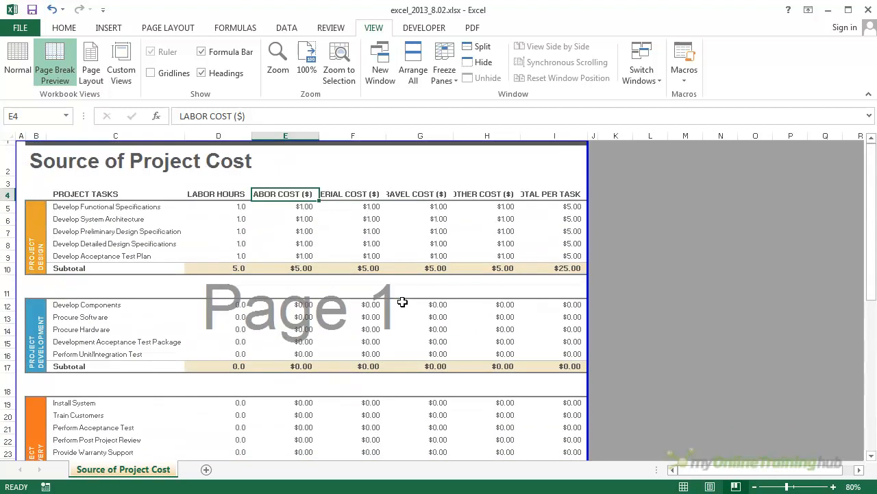
click(19, 59)
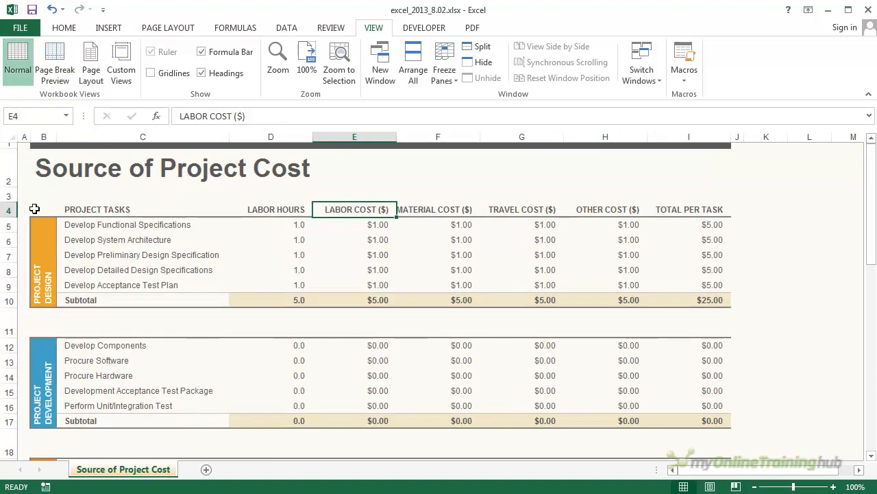
Step: Set the column heading row 4 ($4:$4) as the print title row to repeat at the top of every page
click(7, 209)
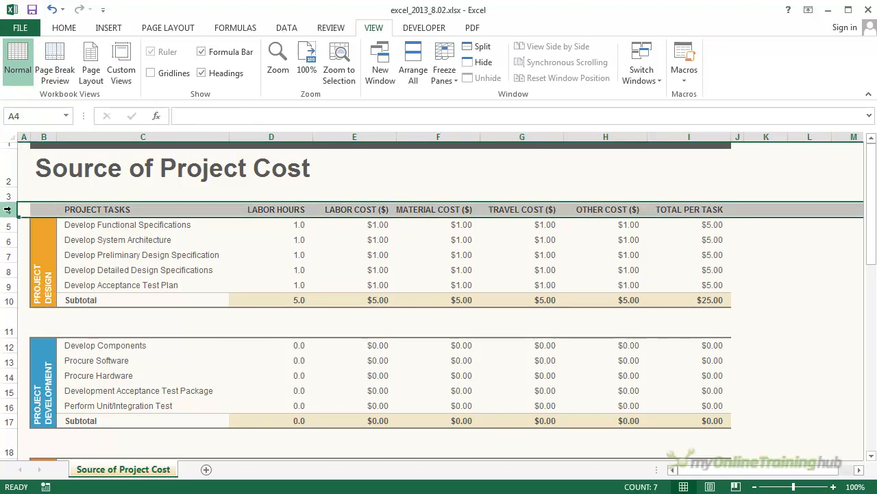
click(168, 29)
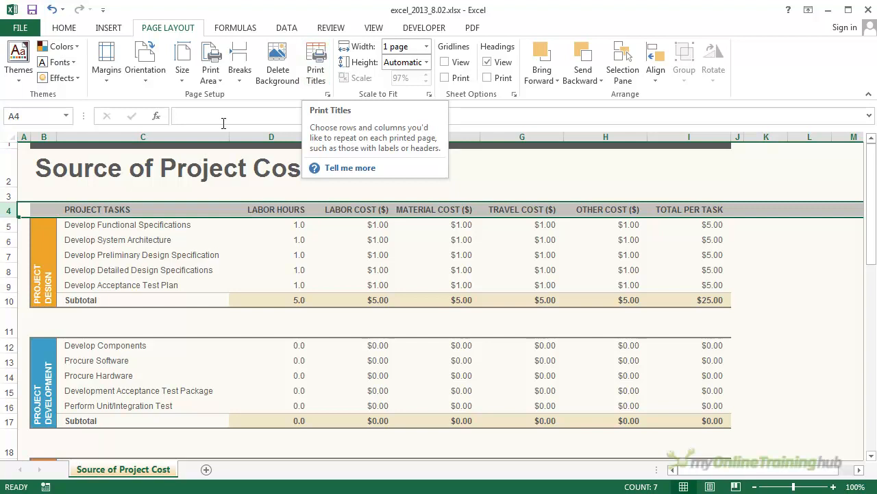
click(319, 80)
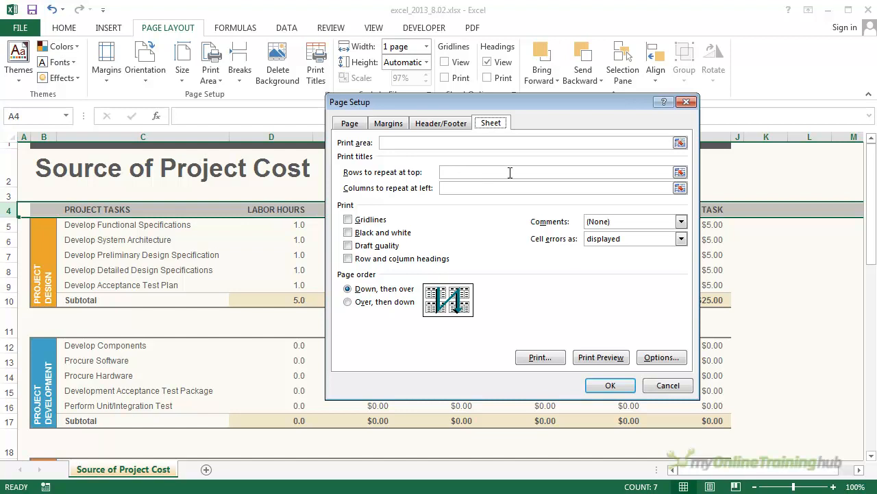
click(679, 172)
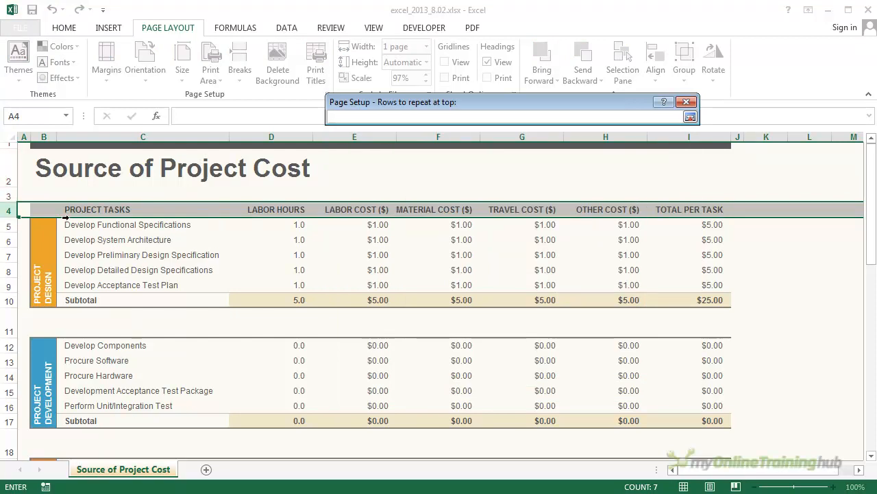
click(8, 210)
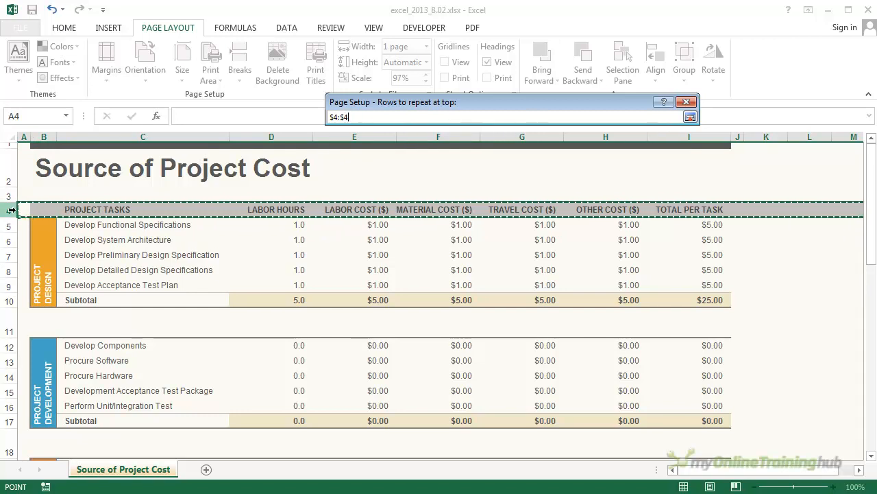
click(690, 117)
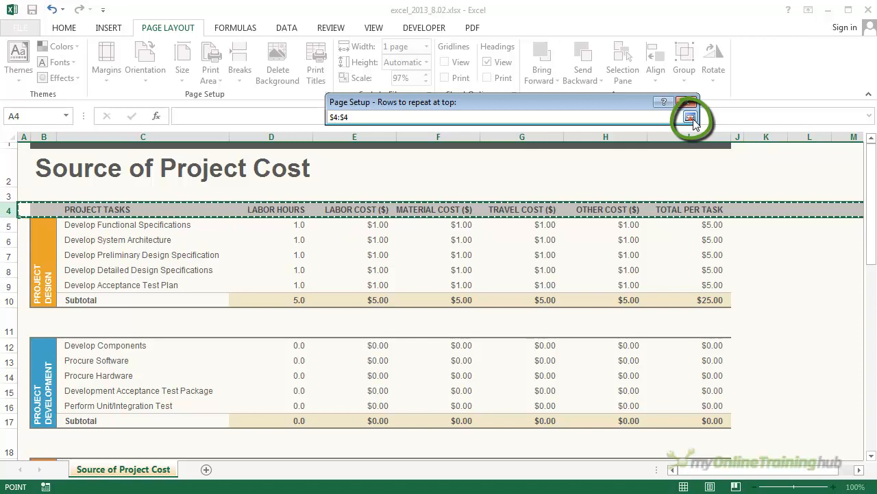
click(690, 117)
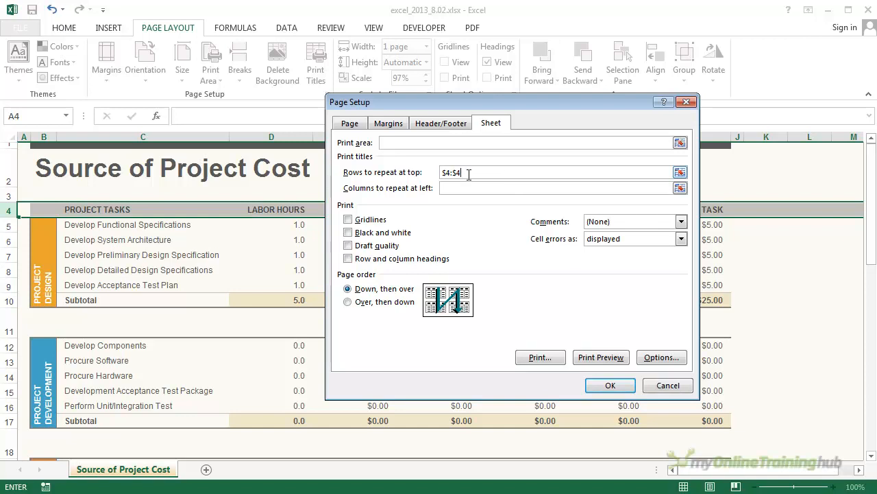
click(610, 386)
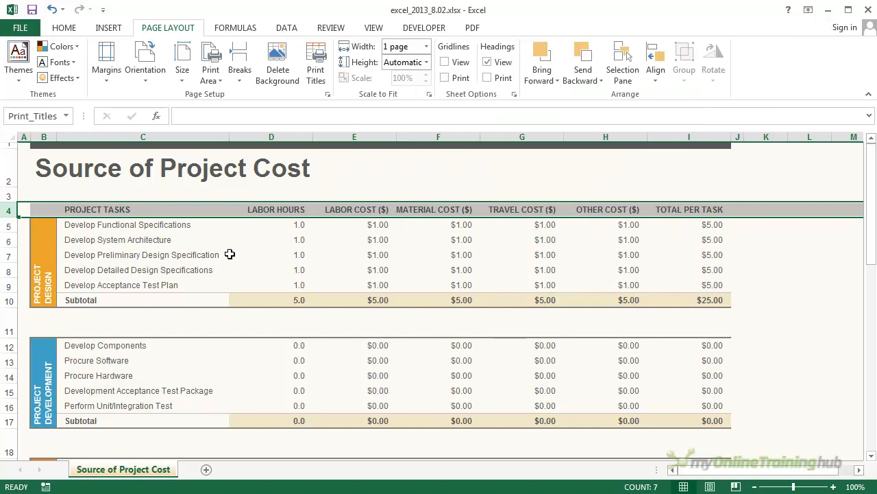
Step: Check the repeated column headings in the print preview by paging through to page 3 and back to page 1
click(16, 28)
click(49, 192)
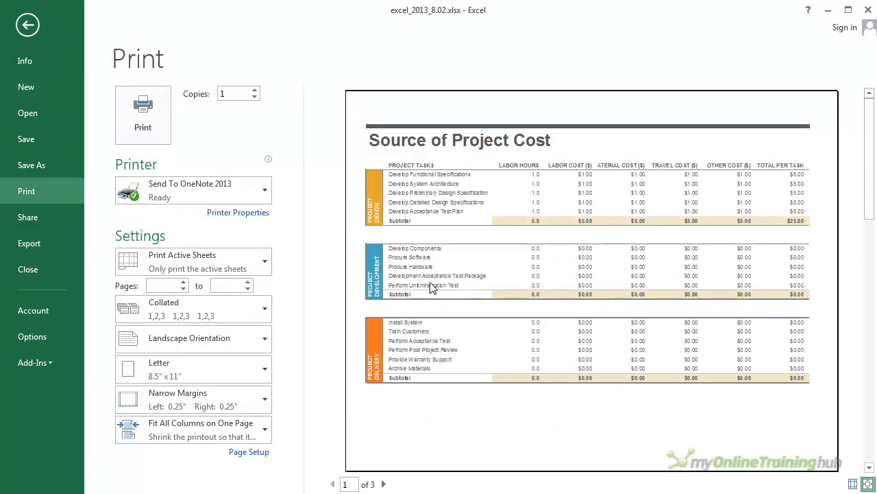
click(383, 484)
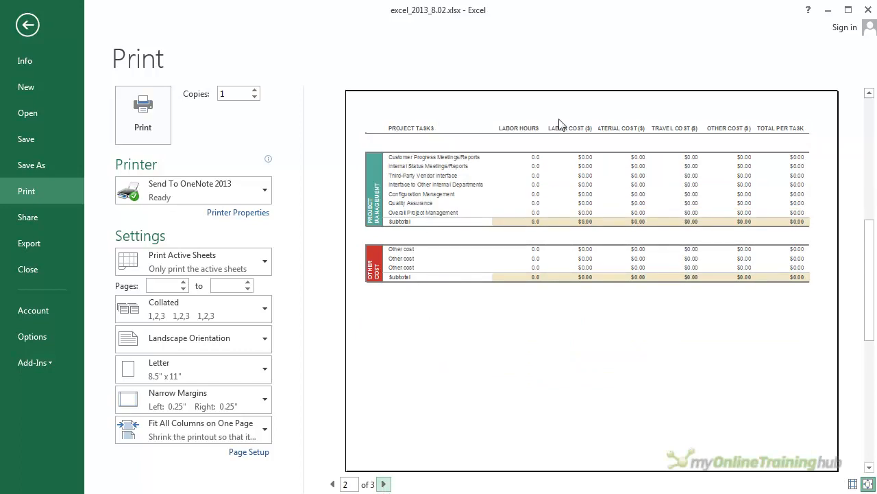
click(383, 484)
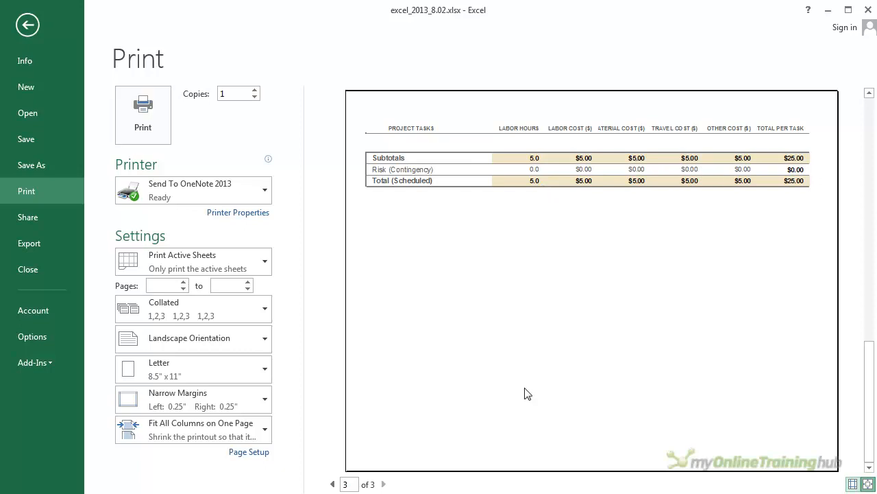
click(333, 484)
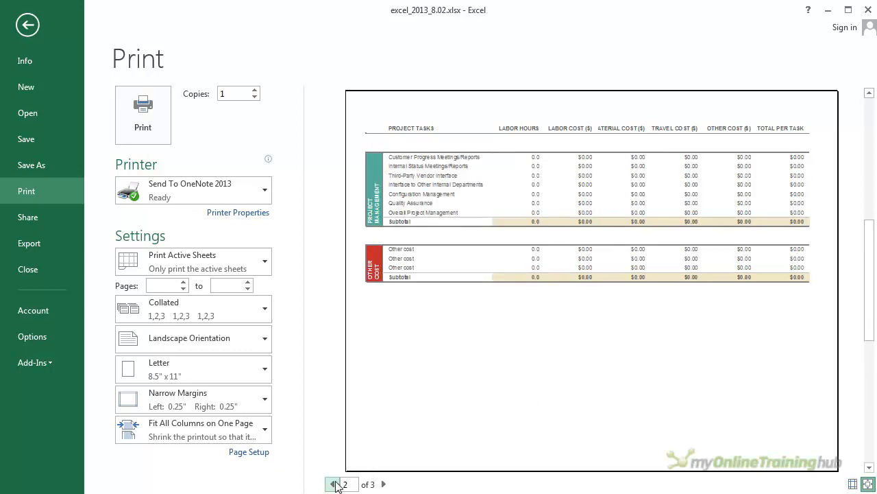
click(333, 484)
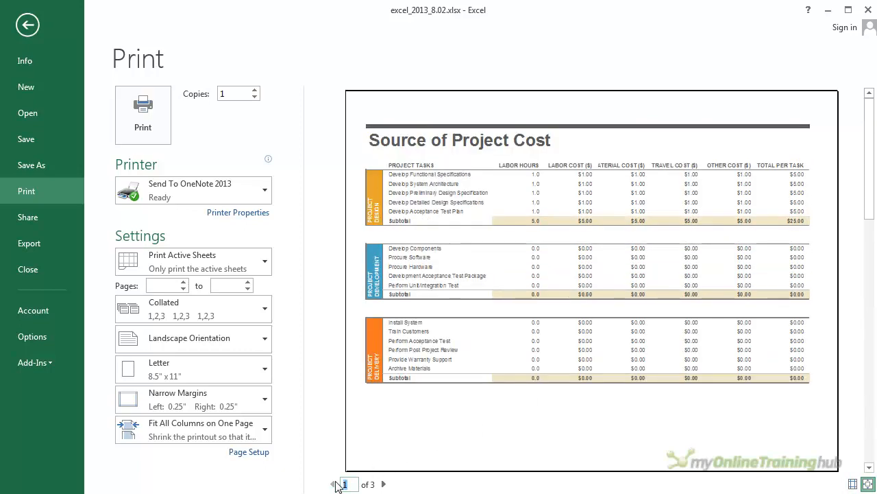